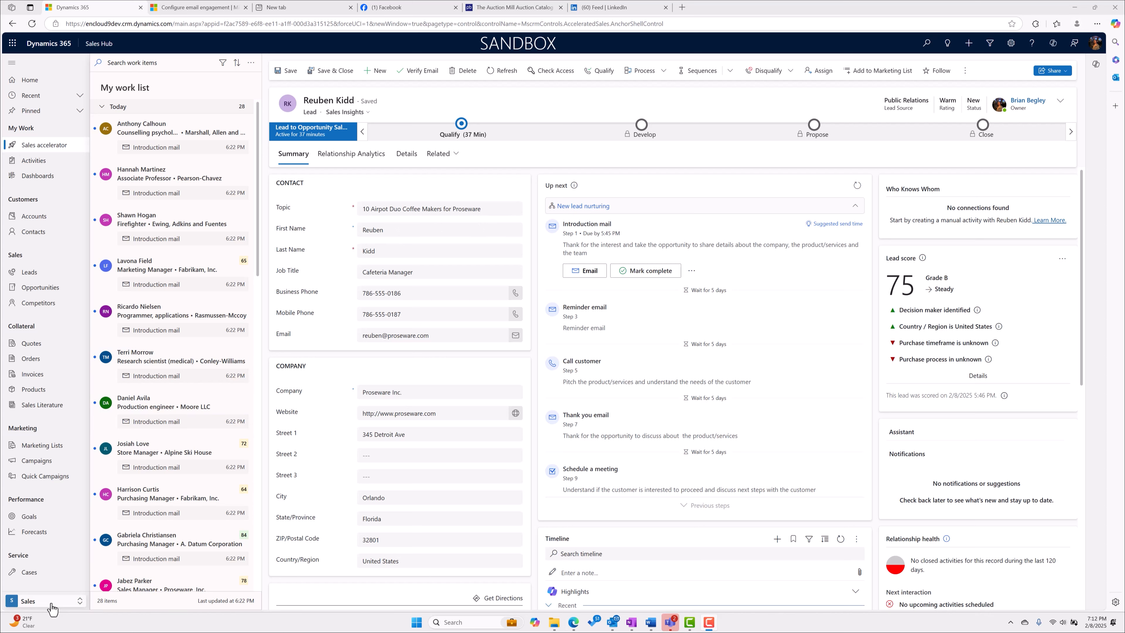
Switch to the Sales Insights settings area and open the sales accelerator's Sequences page
left_click(52, 607)
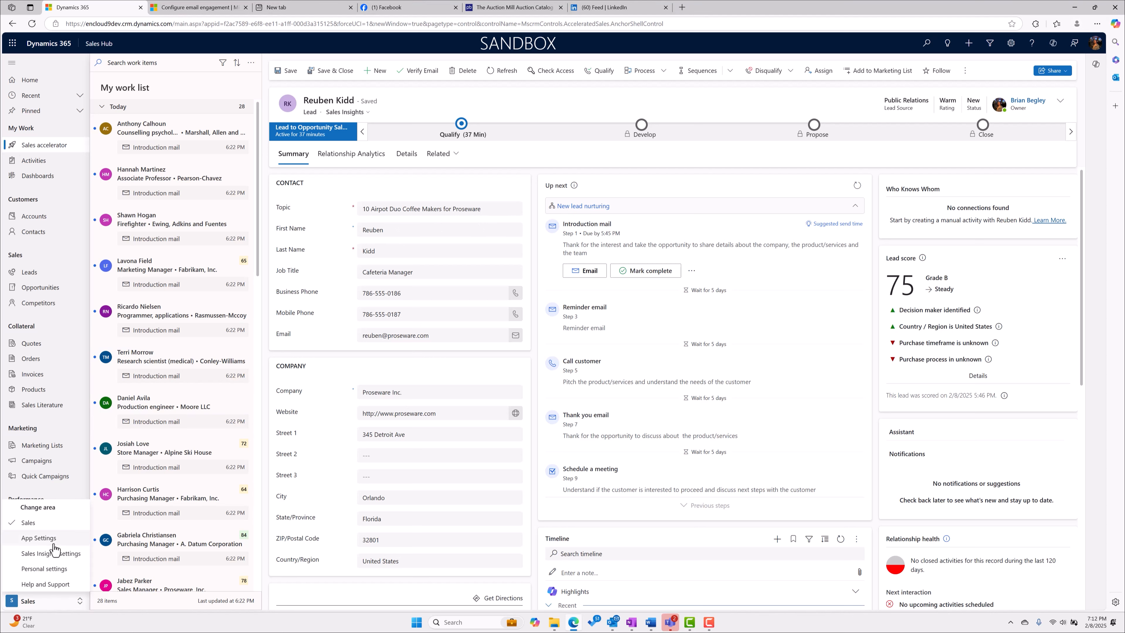
left_click(50, 557)
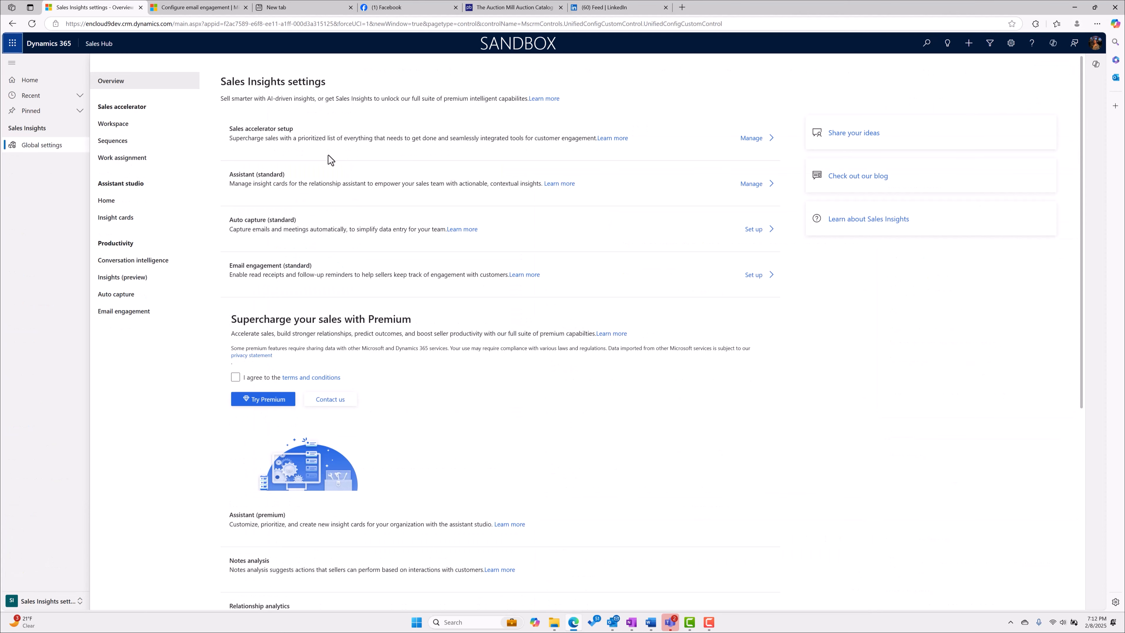
left_click(114, 141)
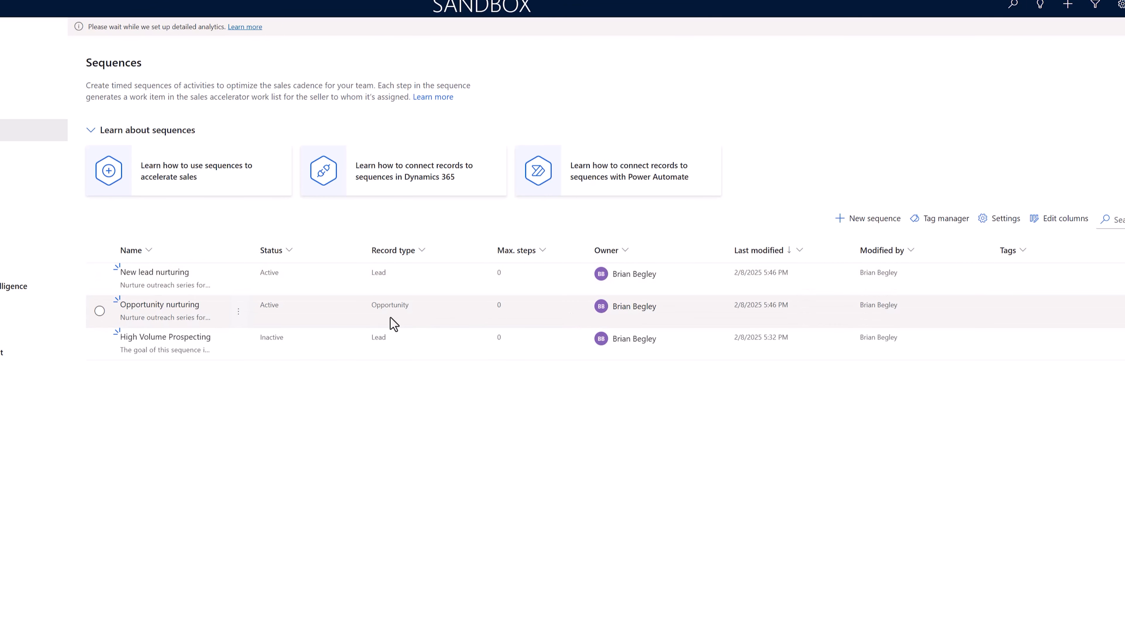
View the New lead nurturing sequence and look through its connected leads
left_click(240, 279)
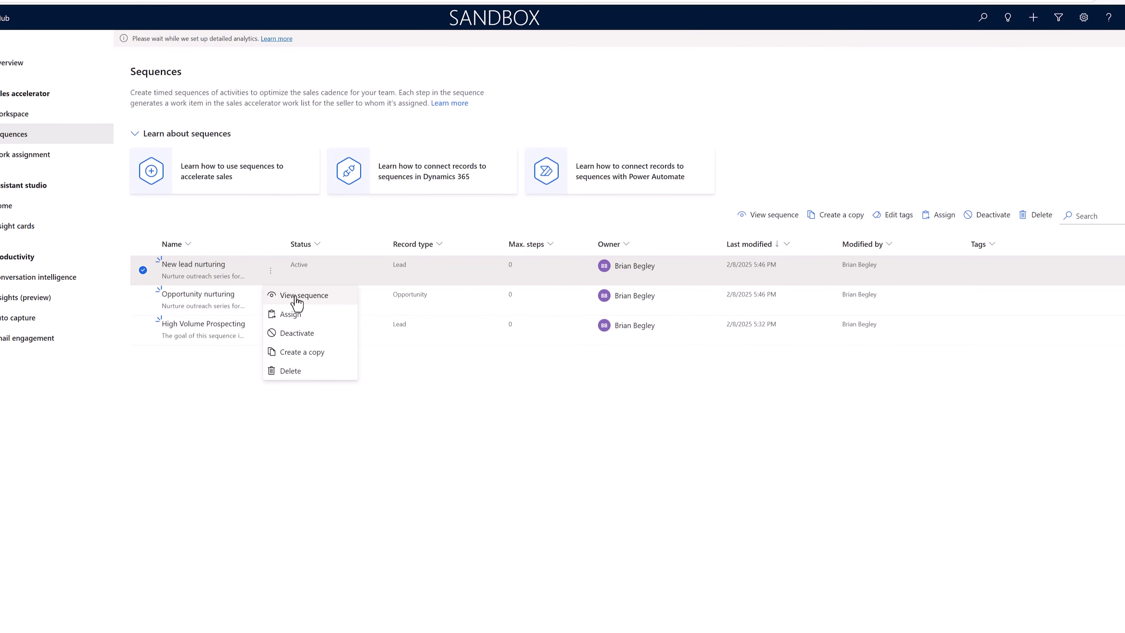
left_click(267, 308)
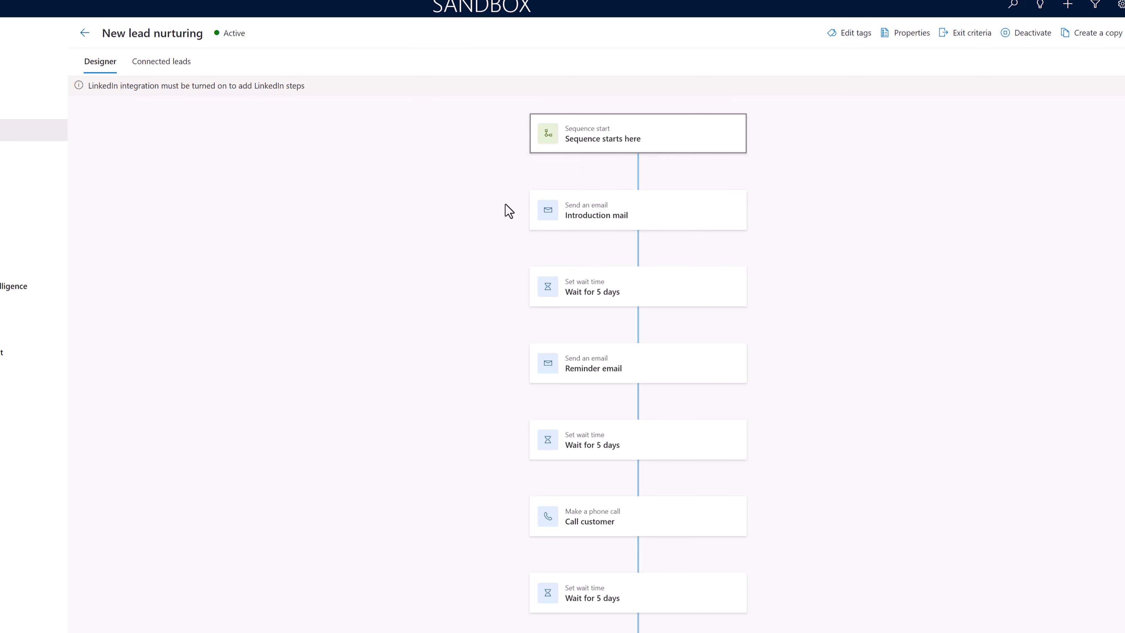
left_click(149, 64)
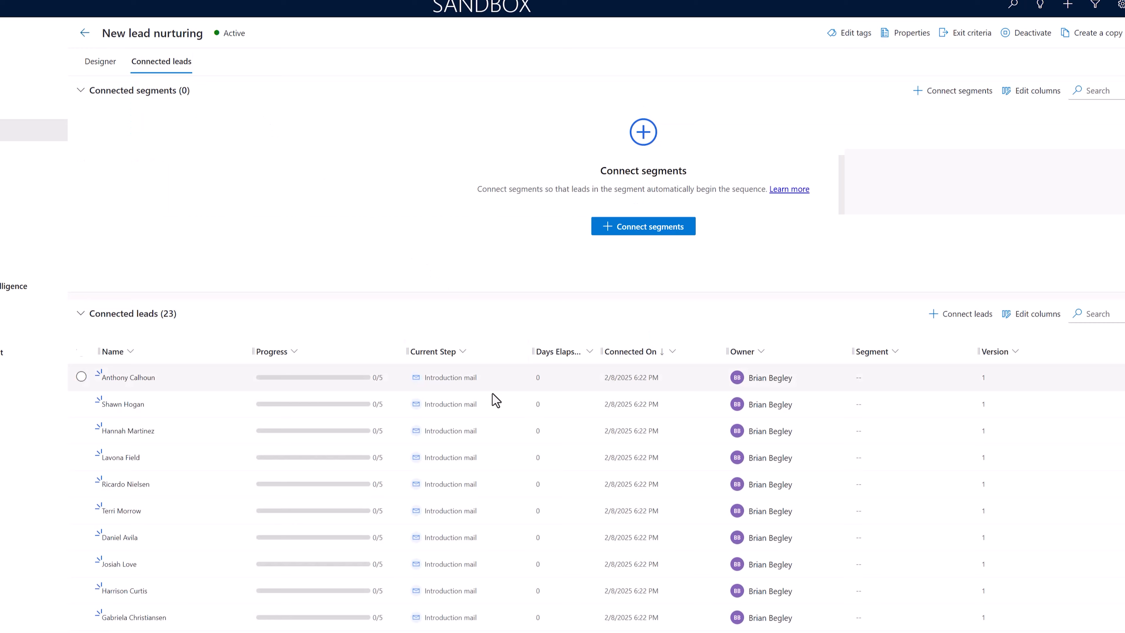
scroll(505, 421, "down", 5)
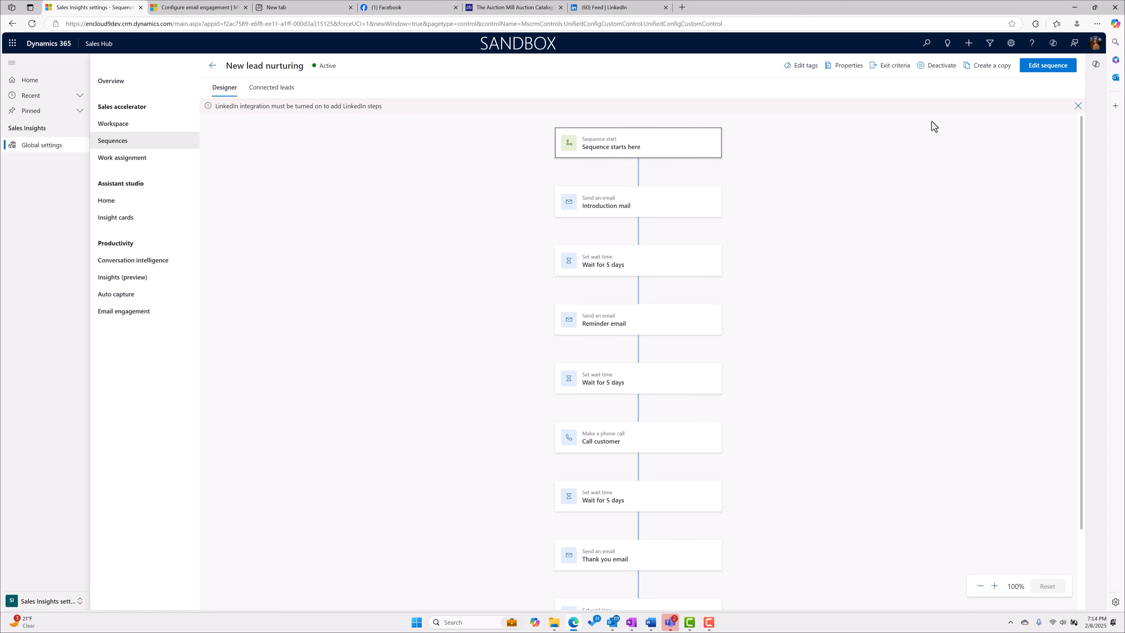
Create a copy of the sequence named Copy of New lead nurturing and open it for editing
left_click(988, 71)
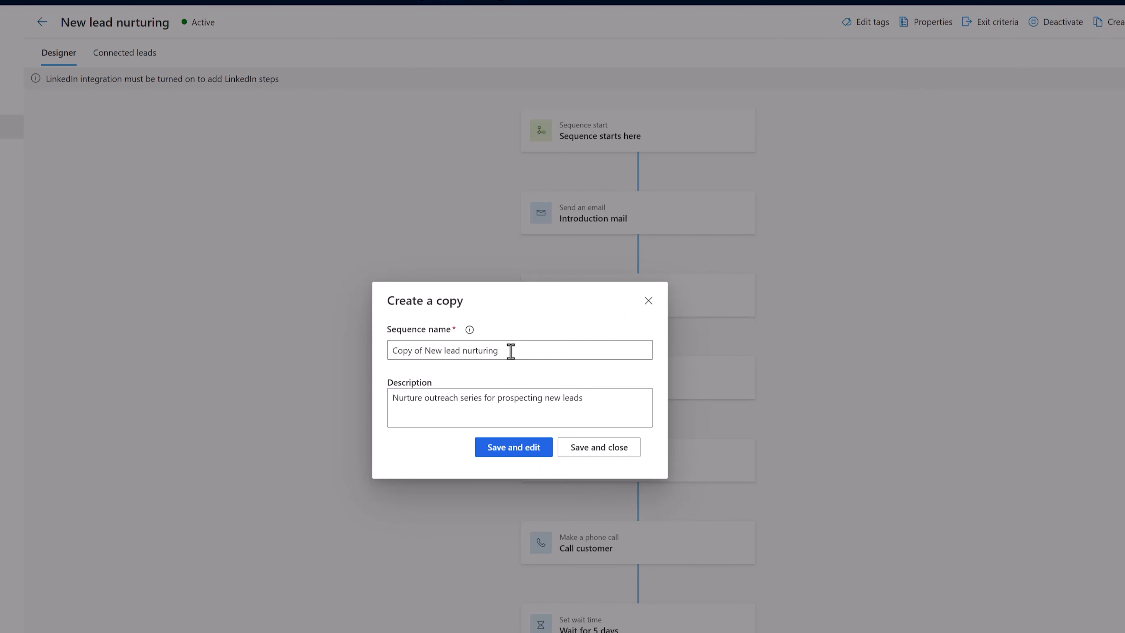
left_click(516, 456)
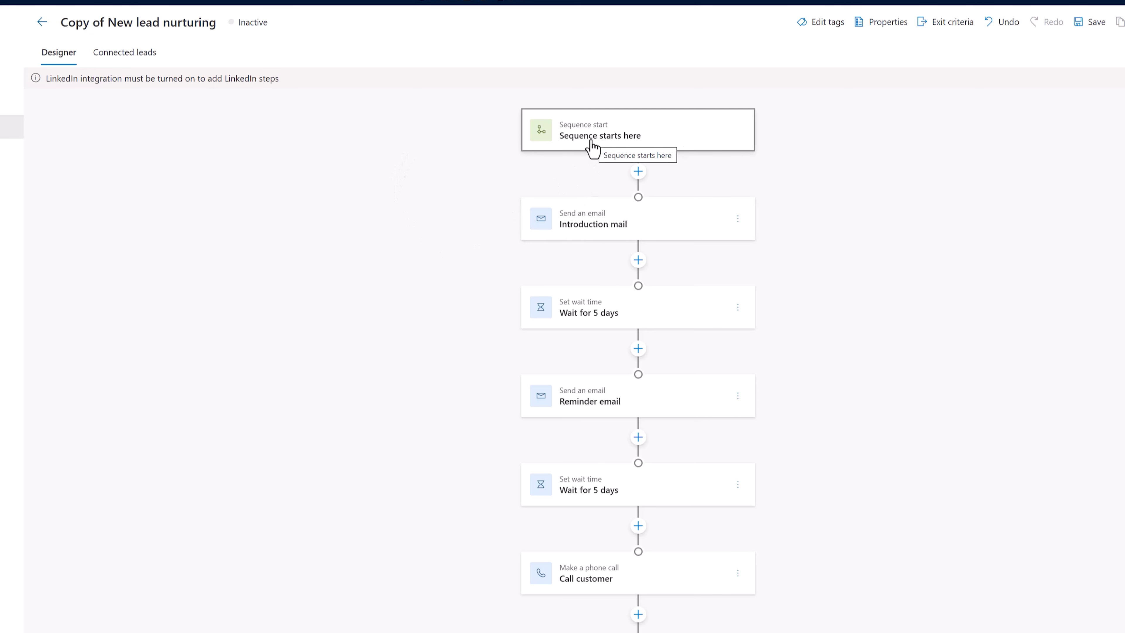
Apply the Lead Reply-Web Site Visit email template to the Introduction mail step
left_click(577, 230)
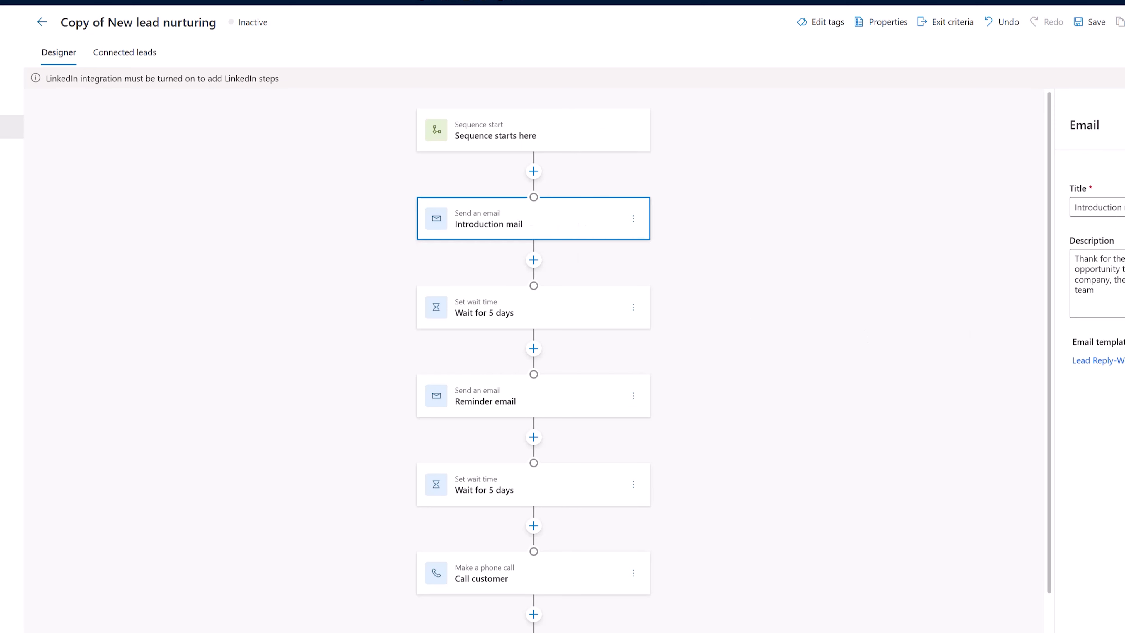
left_click(1107, 367)
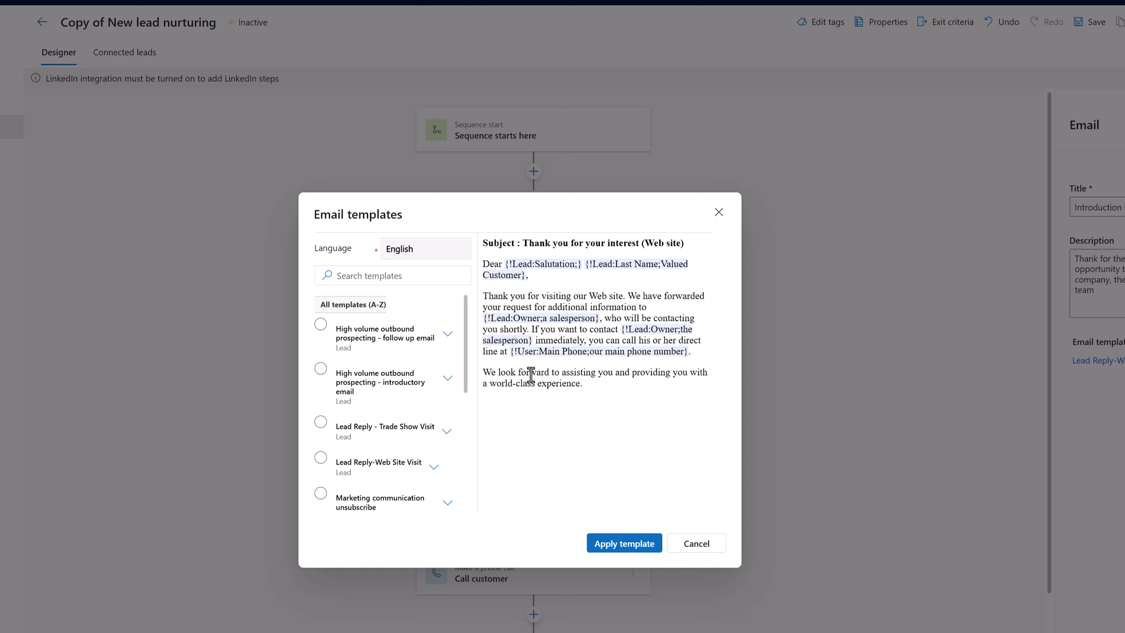
left_click(629, 546)
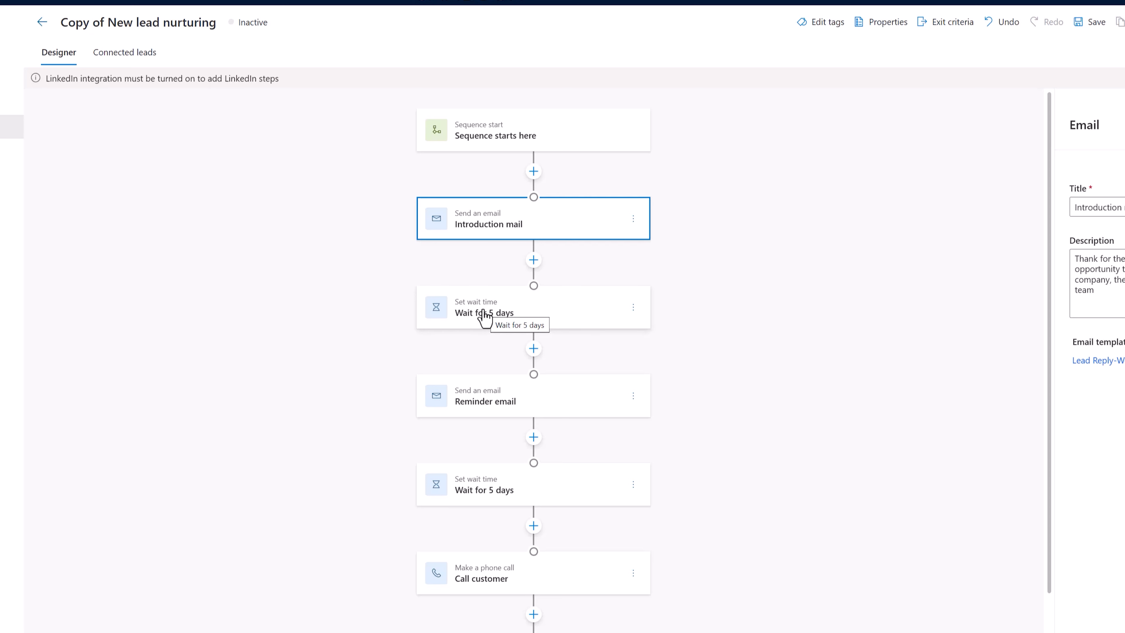
Set the wait time following the Introduction mail to 1 day
left_click(588, 311)
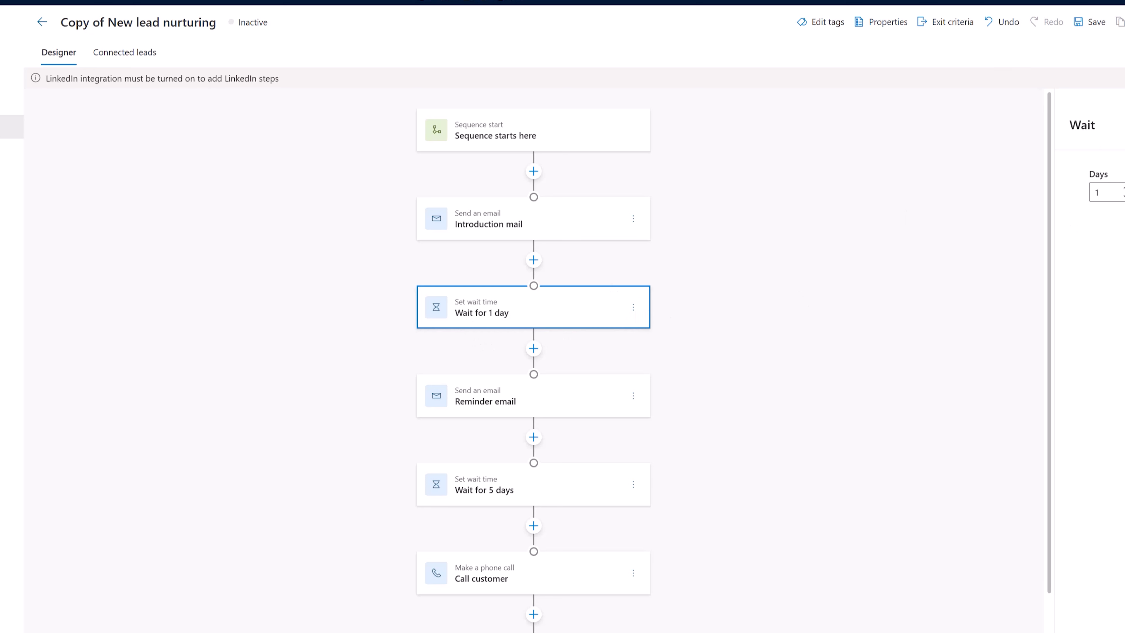
left_click(683, 355)
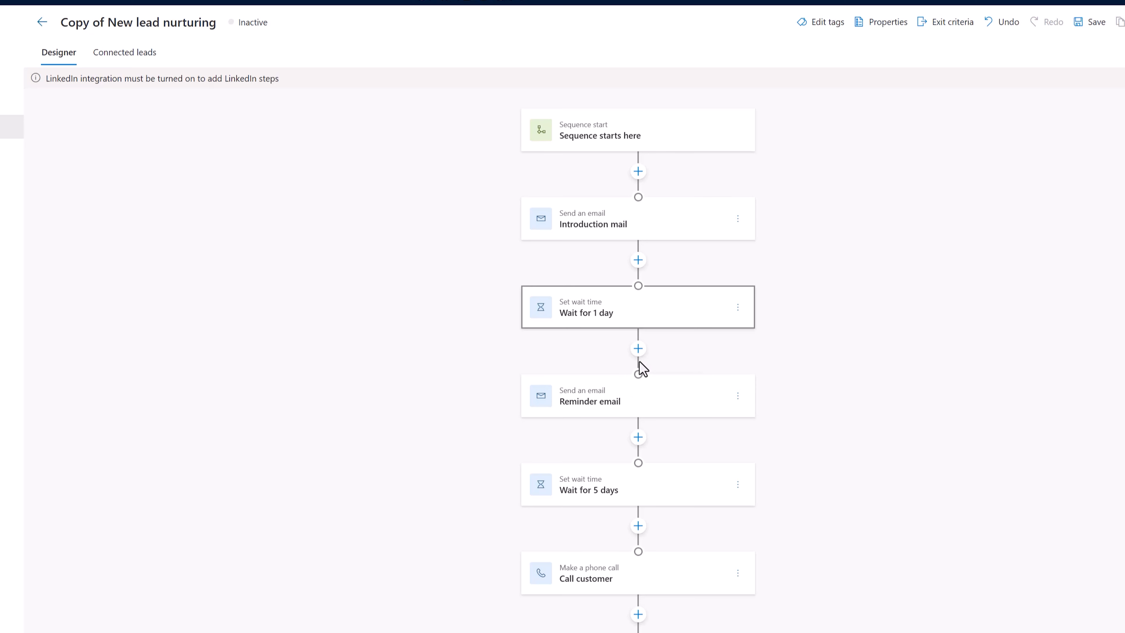
Add a Complete a task step before the Reminder email and title it "Reseach Client on Web"
left_click(638, 349)
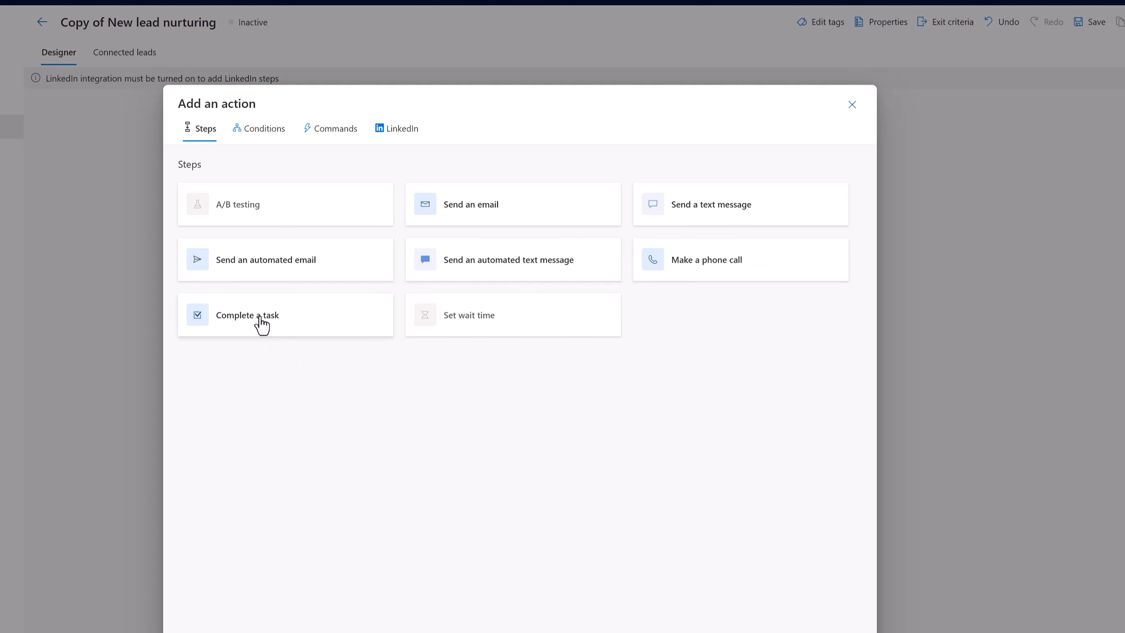
left_click(242, 320)
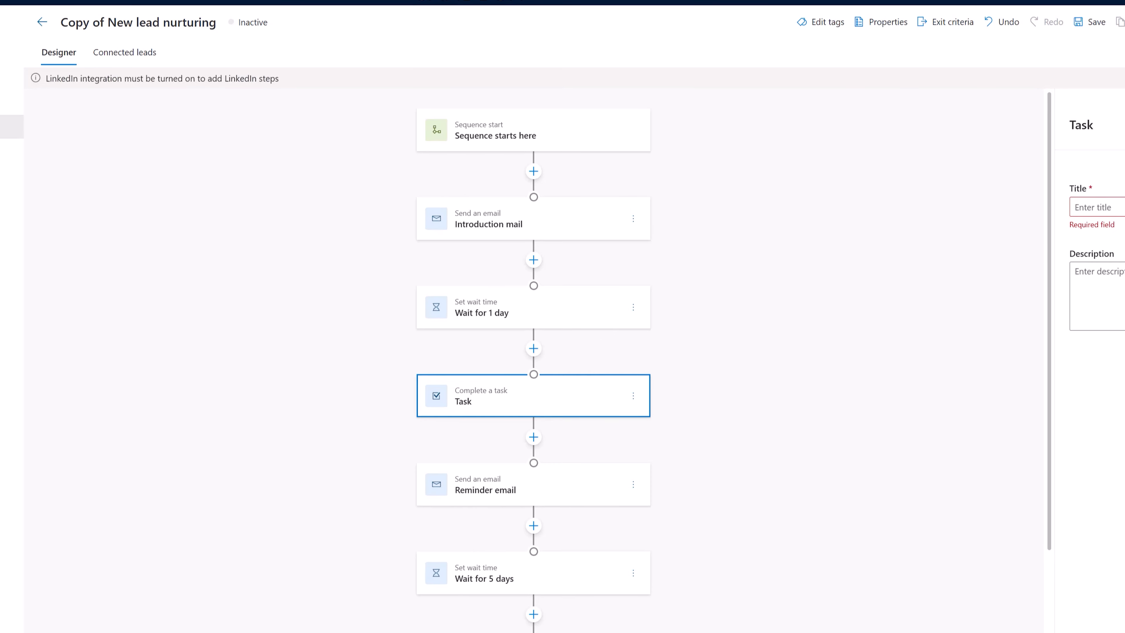
scroll(1005, 228, "down", 2)
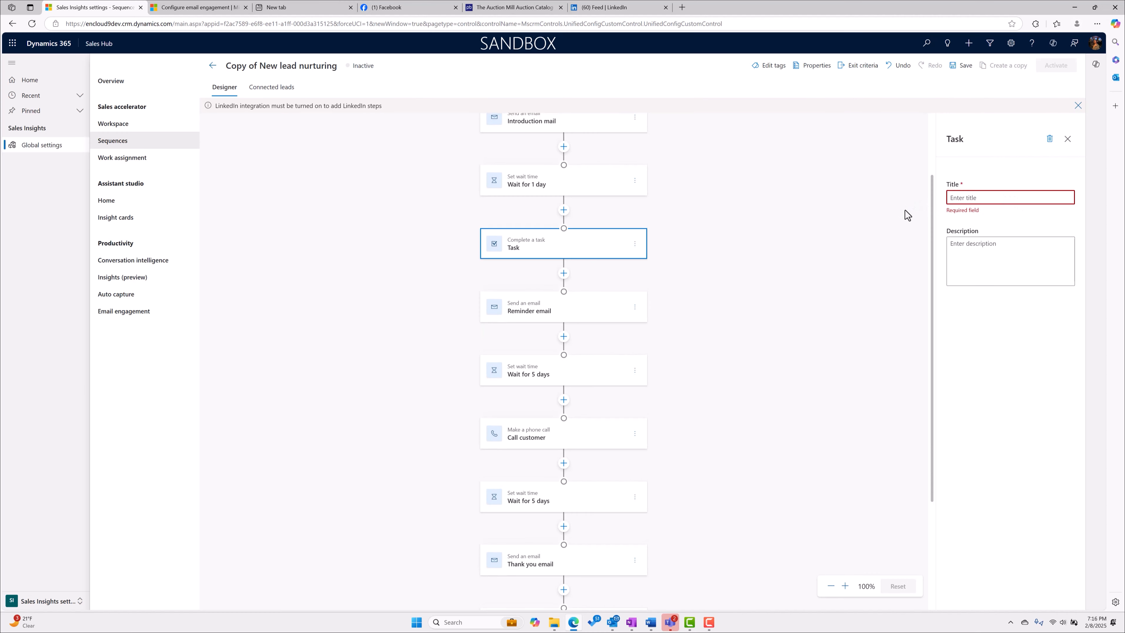
type("Resea")
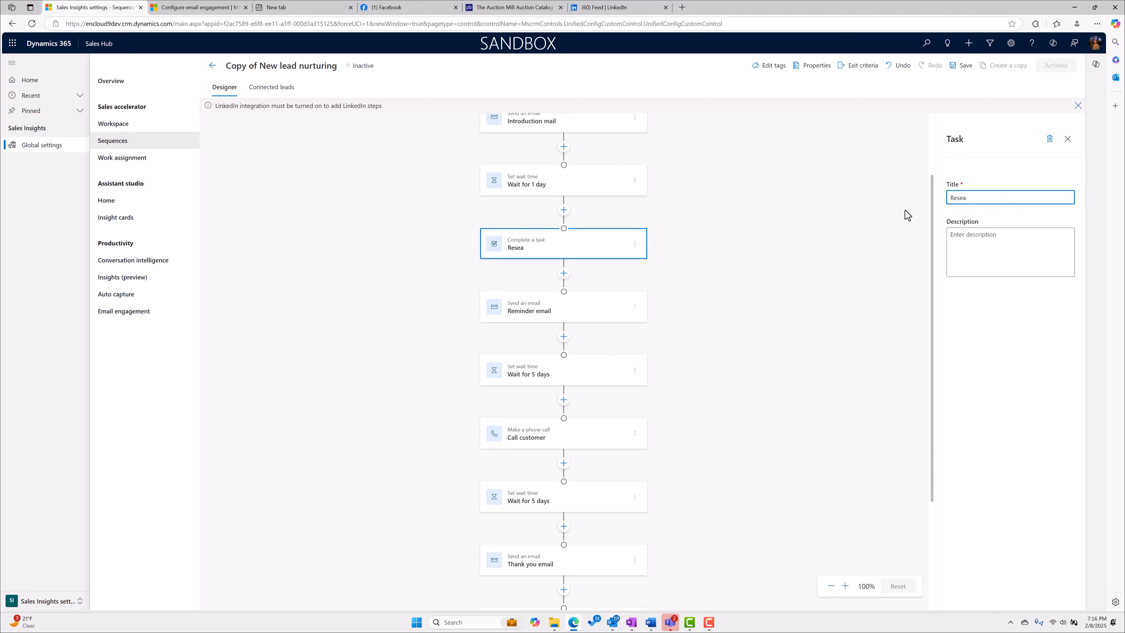
type("ch CLient on Web")
right_click(978, 198)
left_click(1002, 211)
Describe the research task as "Look at Linkedin and other web resources to learn info about the prospect"
left_click(983, 239)
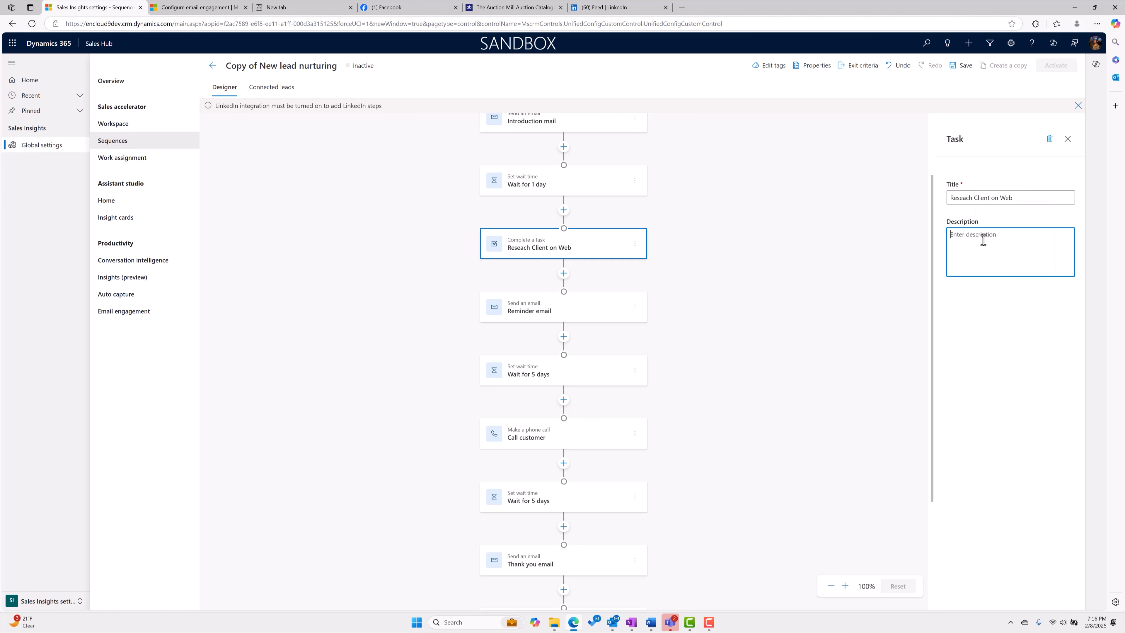
type("Lo")
type("ok at Linkedin and other web resoures to leran info about the prospect")
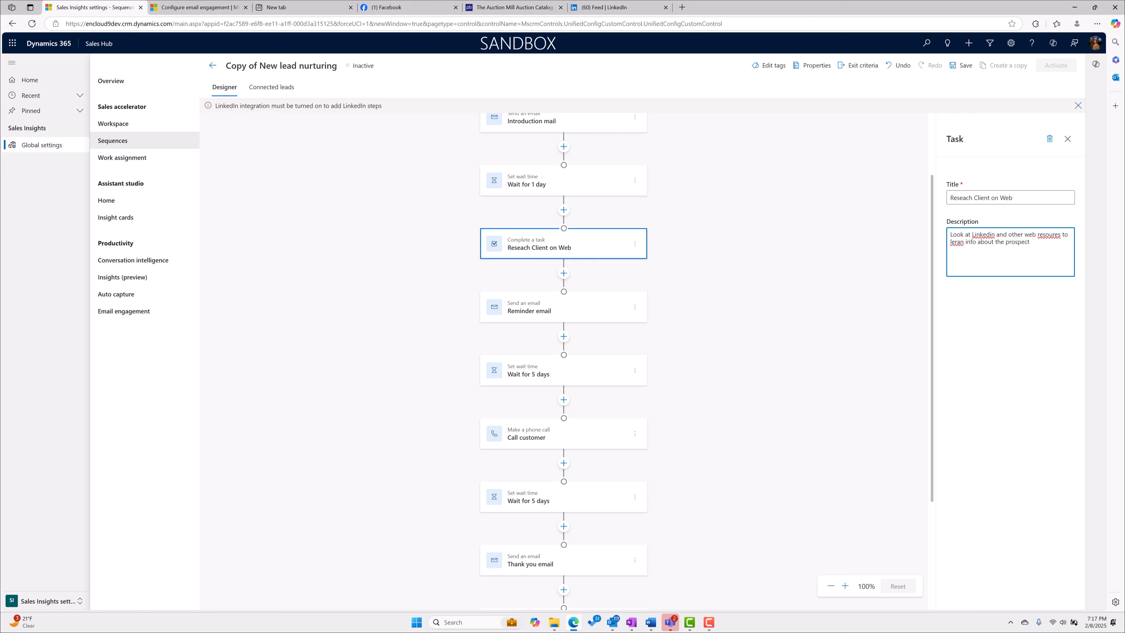
left_click(1053, 234)
key("Return")
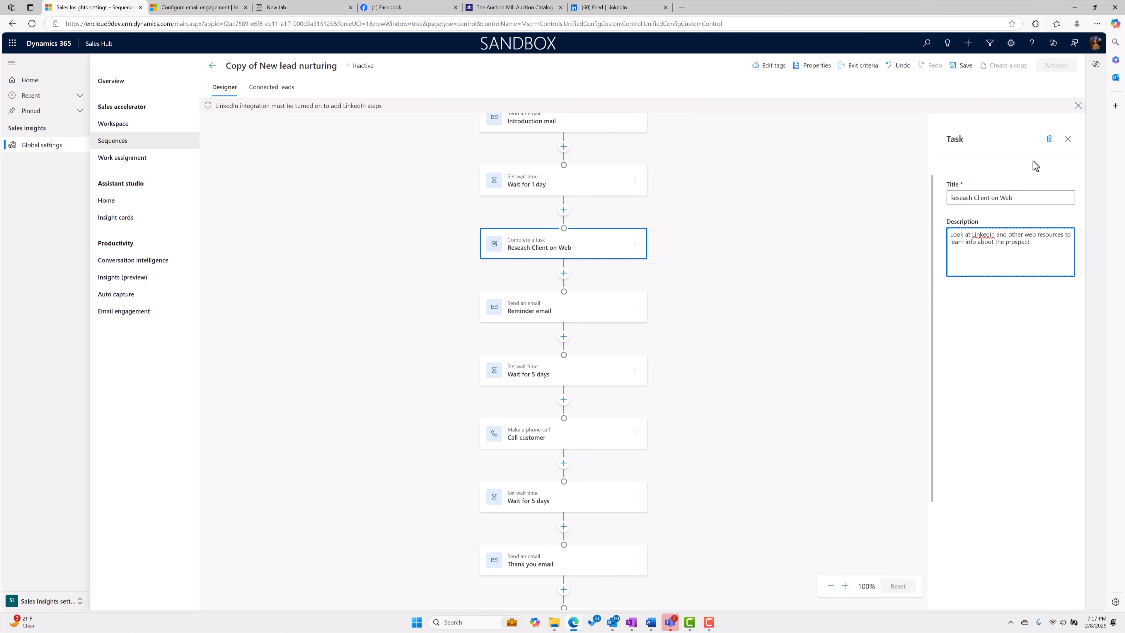
left_click(1067, 139)
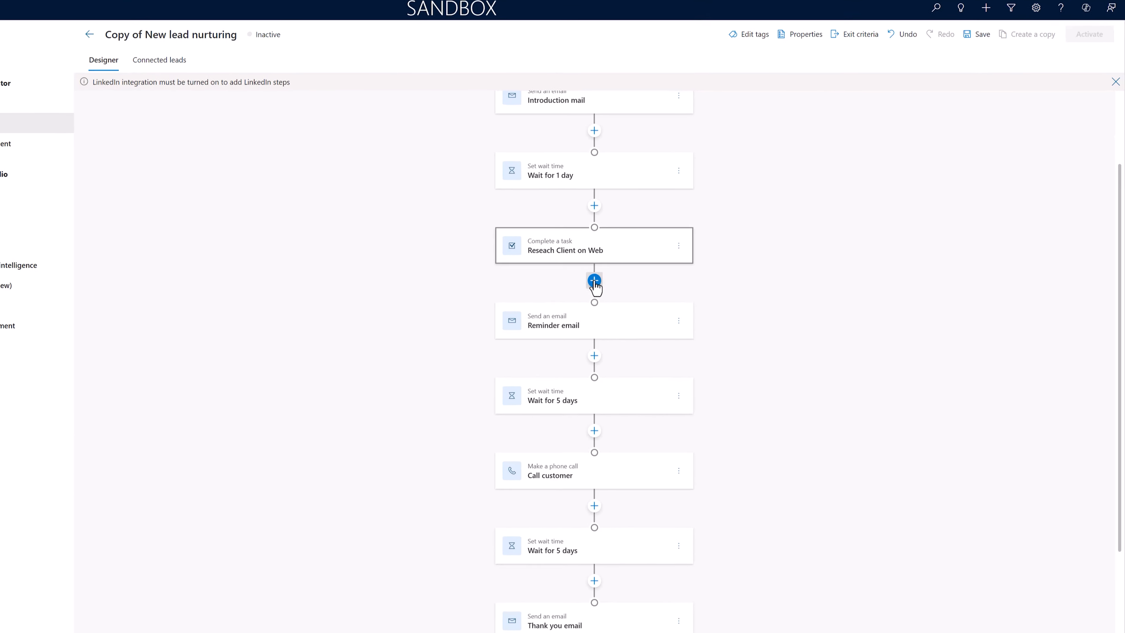
Add a 1-day wait between the Reseach Client on Web task and the Reminder email
left_click(595, 280)
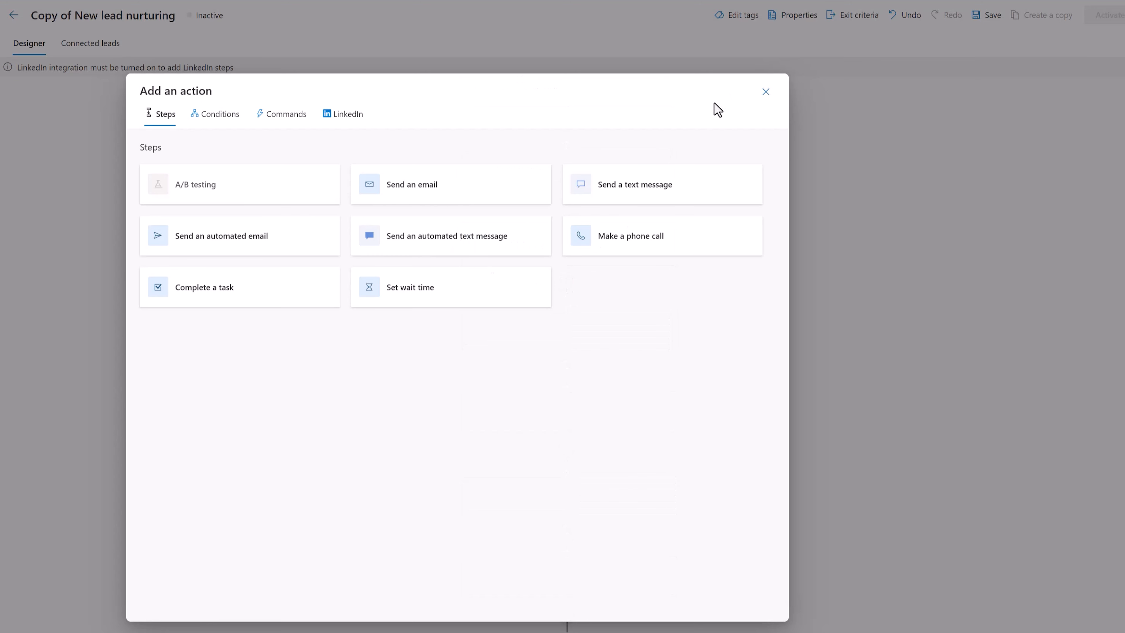
left_click(419, 300)
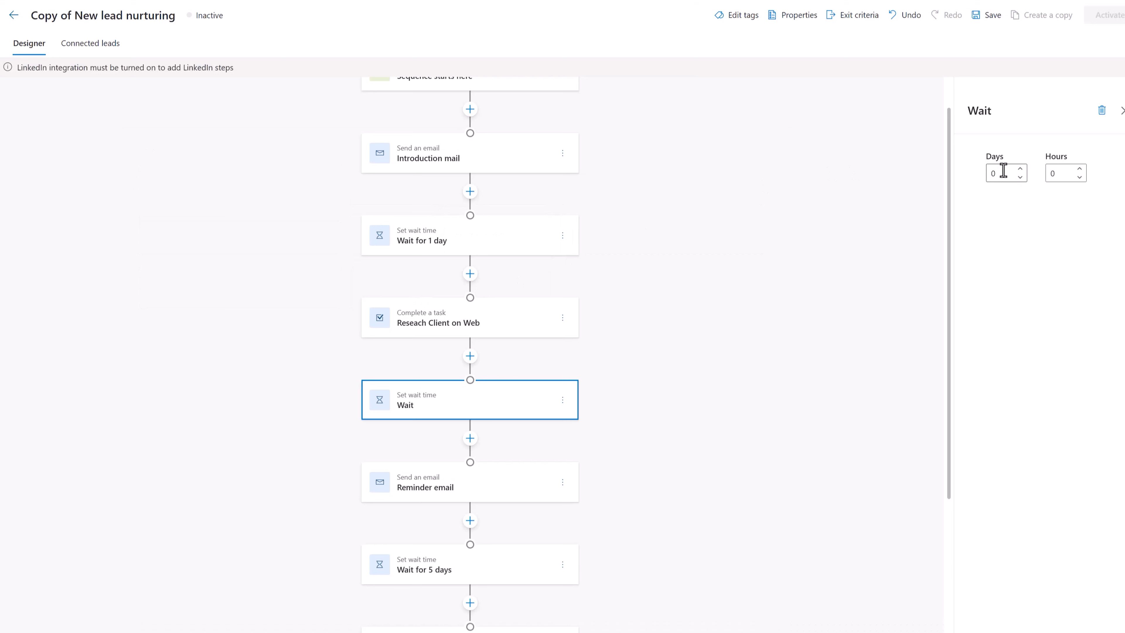
left_click(1020, 169)
Delete the Reminder email step and the 5-day wait that follows it
scroll(487, 443, "down", 3)
scroll(527, 428, "down", 1)
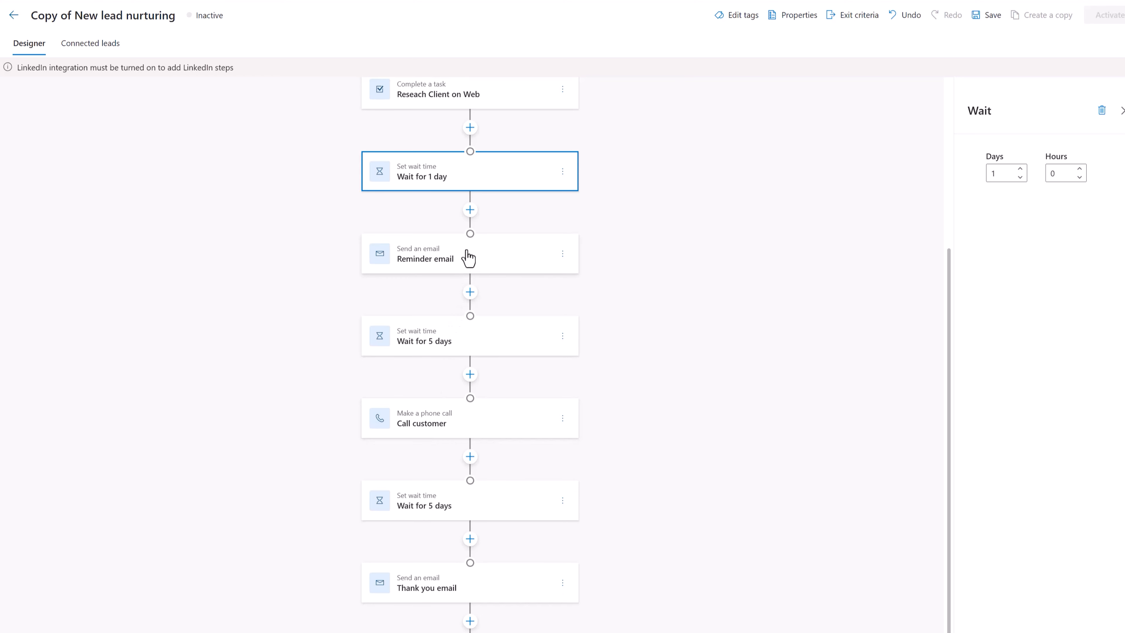
left_click(469, 261)
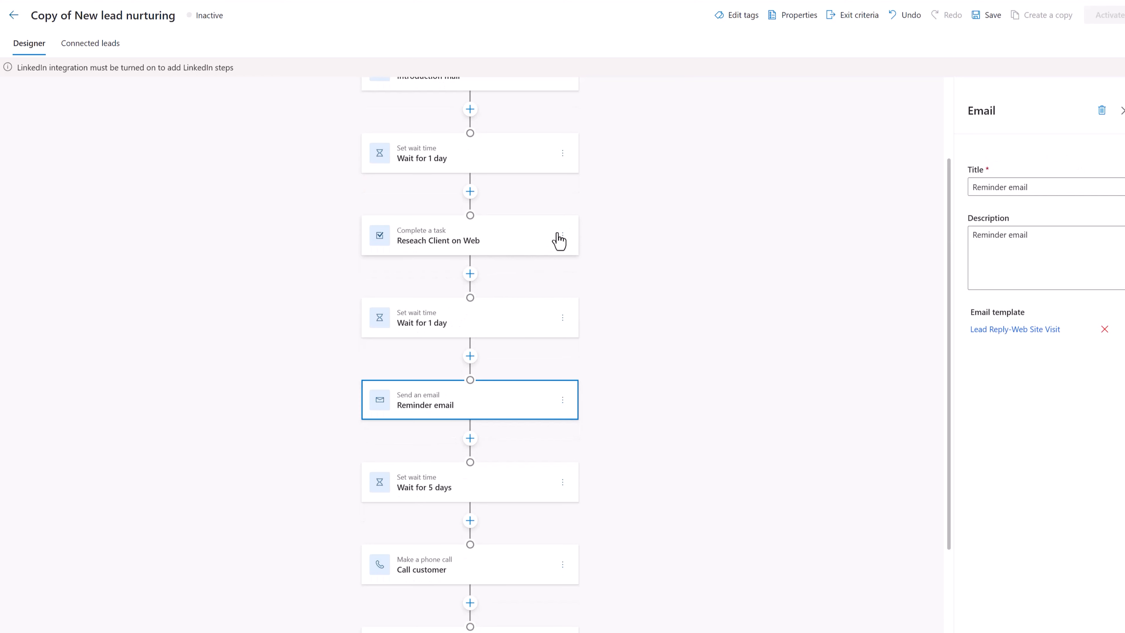
left_click(563, 400)
left_click(569, 425)
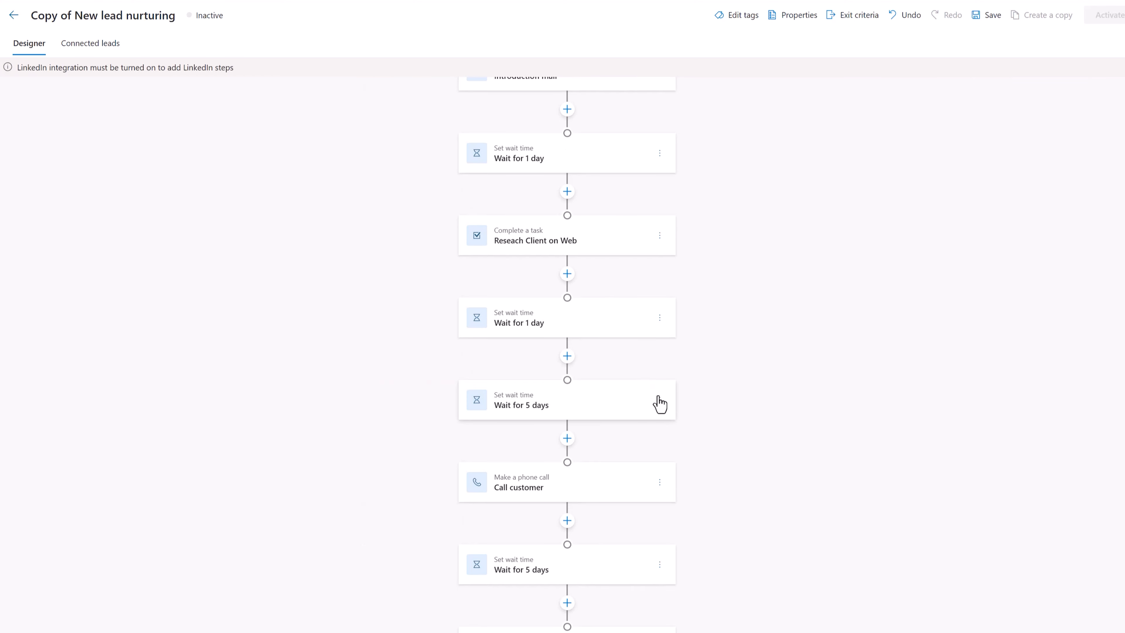
left_click(659, 401)
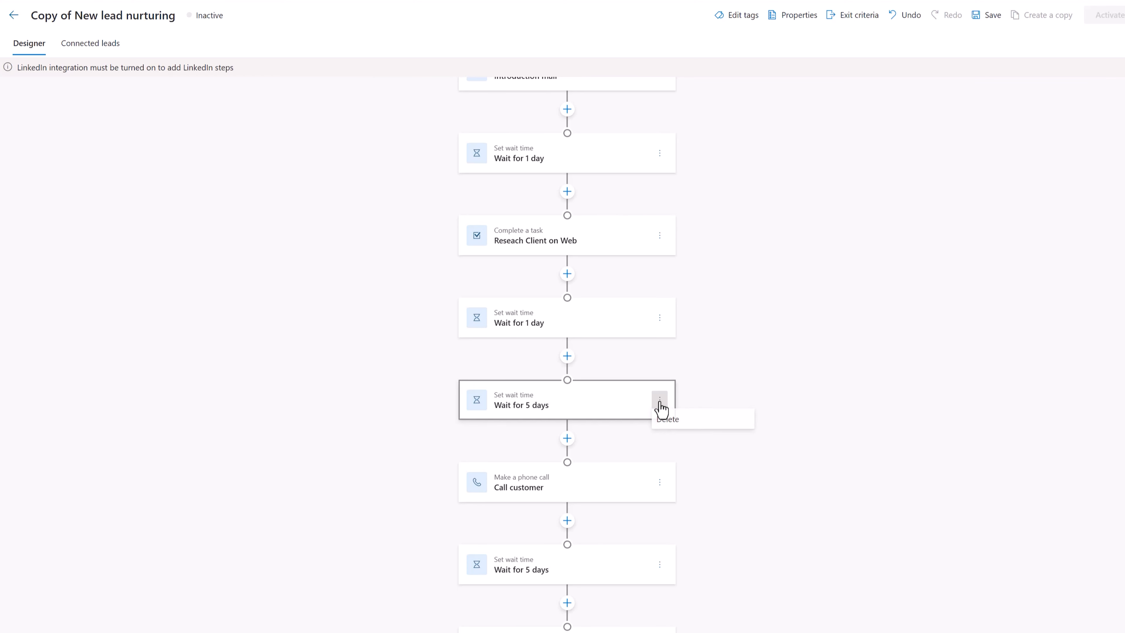
left_click(668, 422)
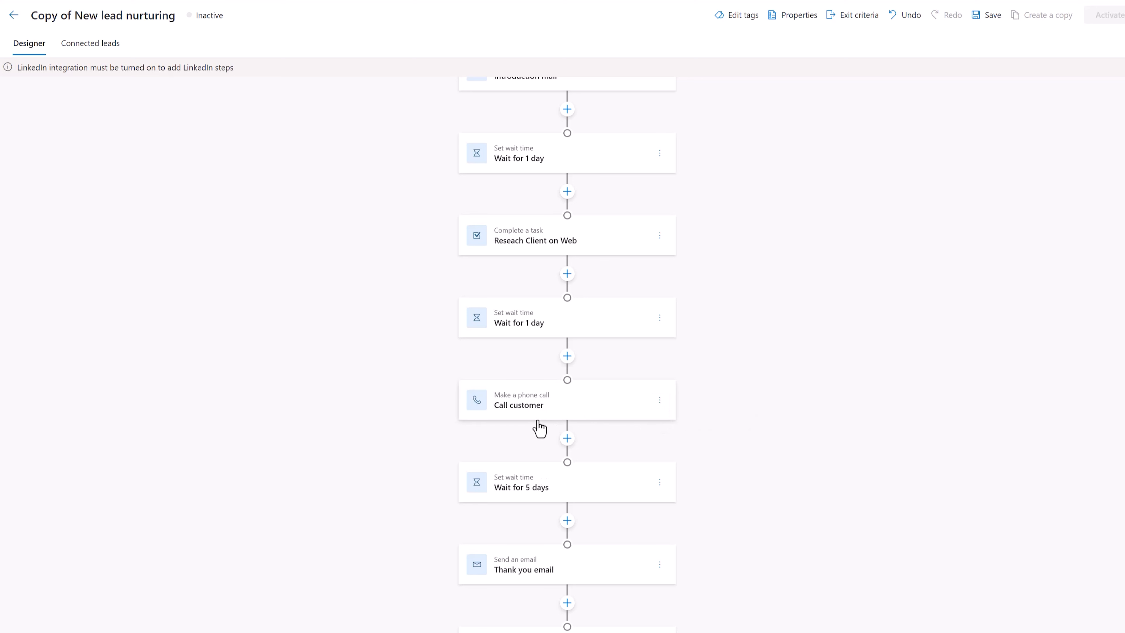
Set the wait time between the Thank you email and the Schedule a meeting task to 3 days
scroll(650, 374, "up", 3)
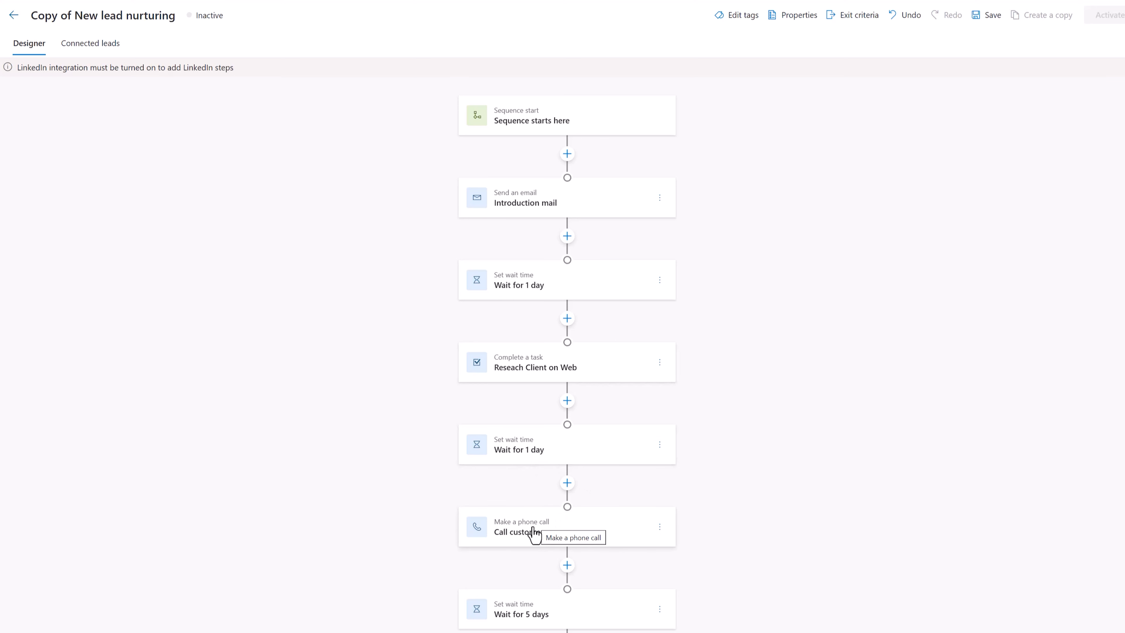
scroll(535, 531, "down", 5)
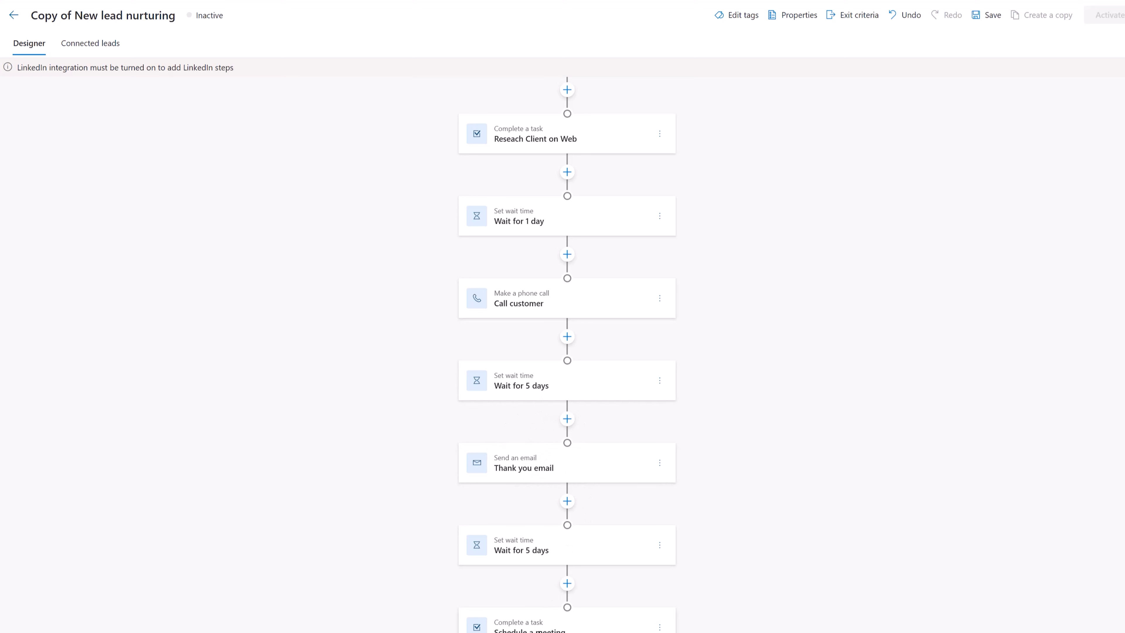
left_click_drag(541, 631, 568, 540)
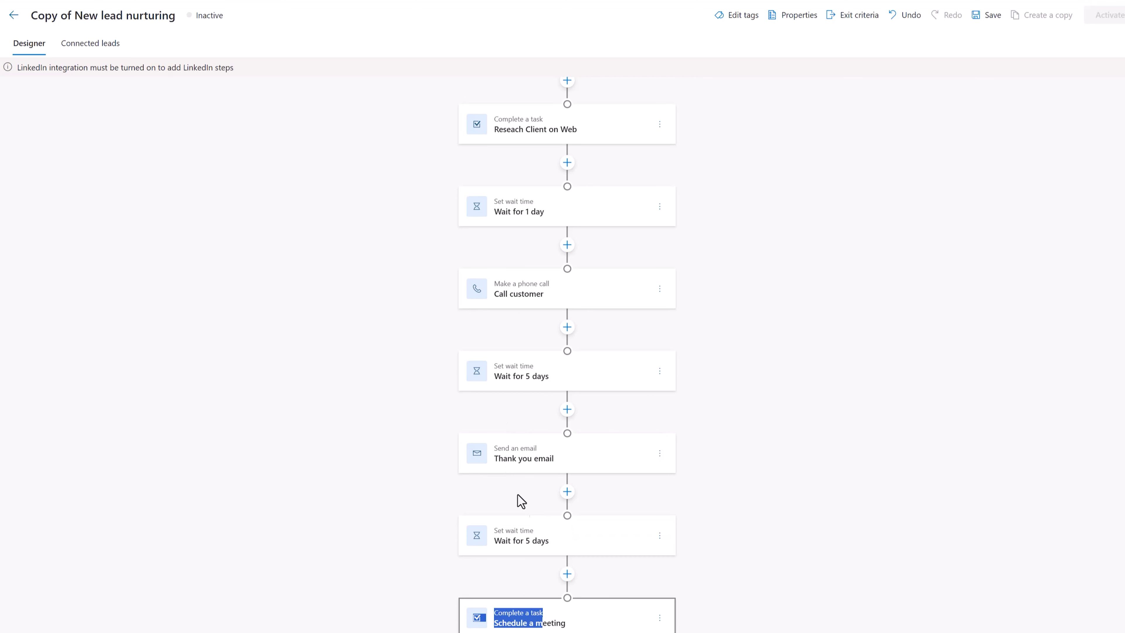
left_click(510, 541)
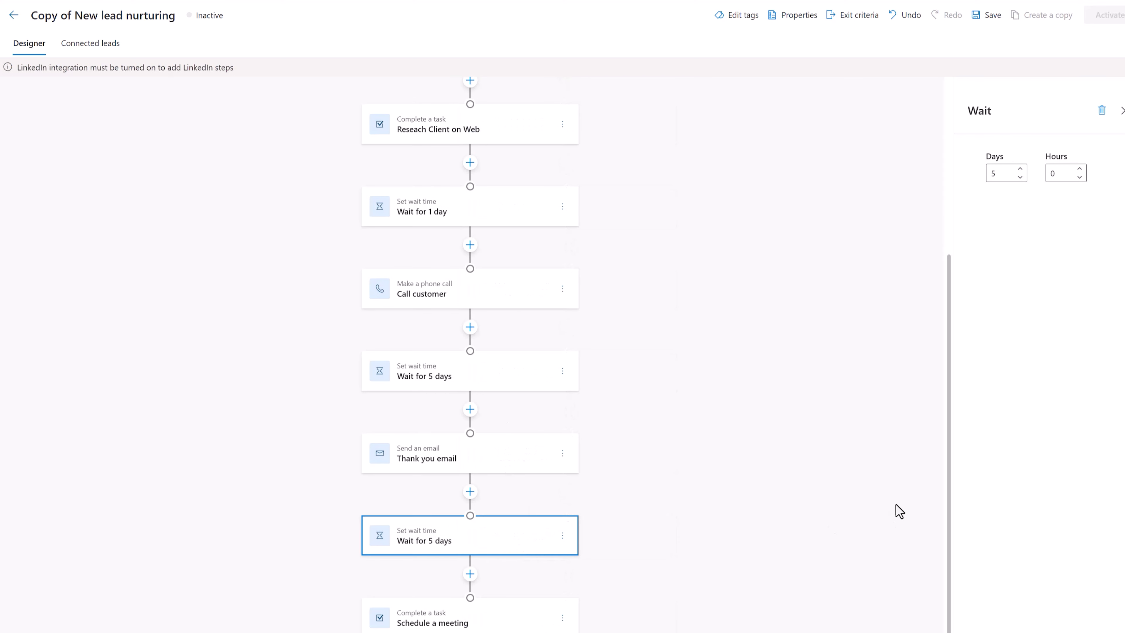
left_click(1020, 177)
Set the wait time after the Call customer step to 2 days and save the sequence
left_click(530, 376)
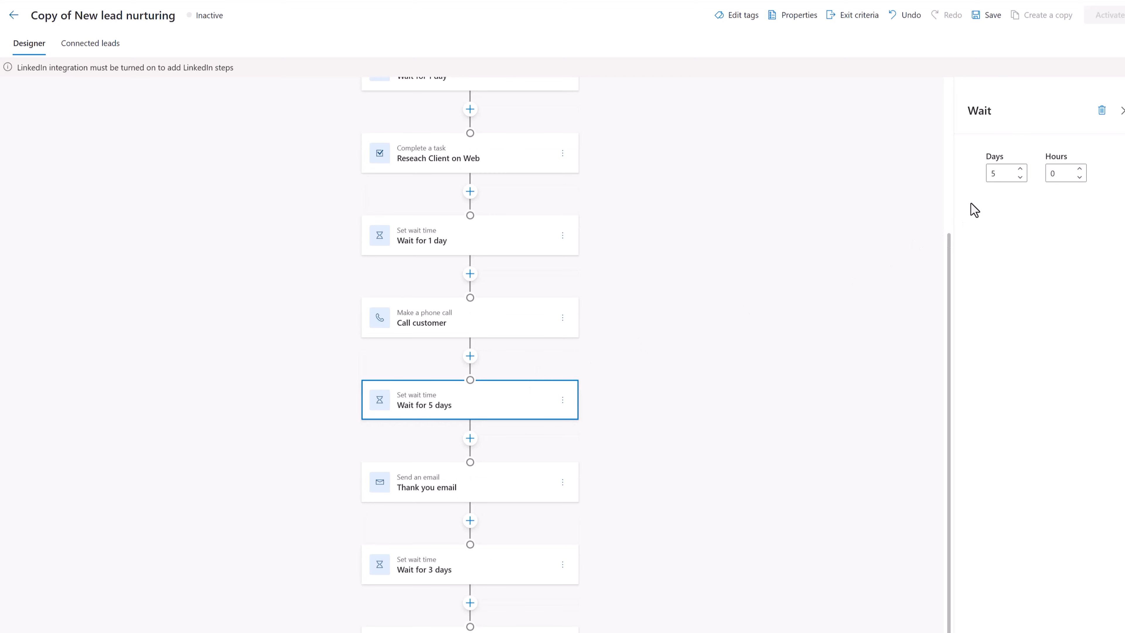
left_click(1020, 177)
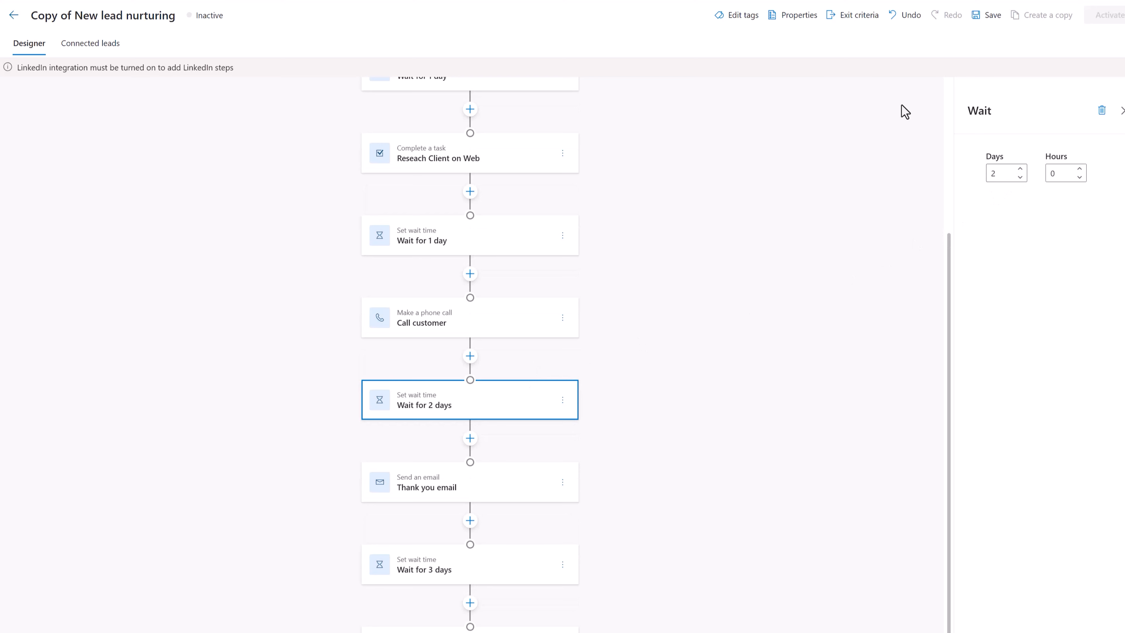
left_click(994, 19)
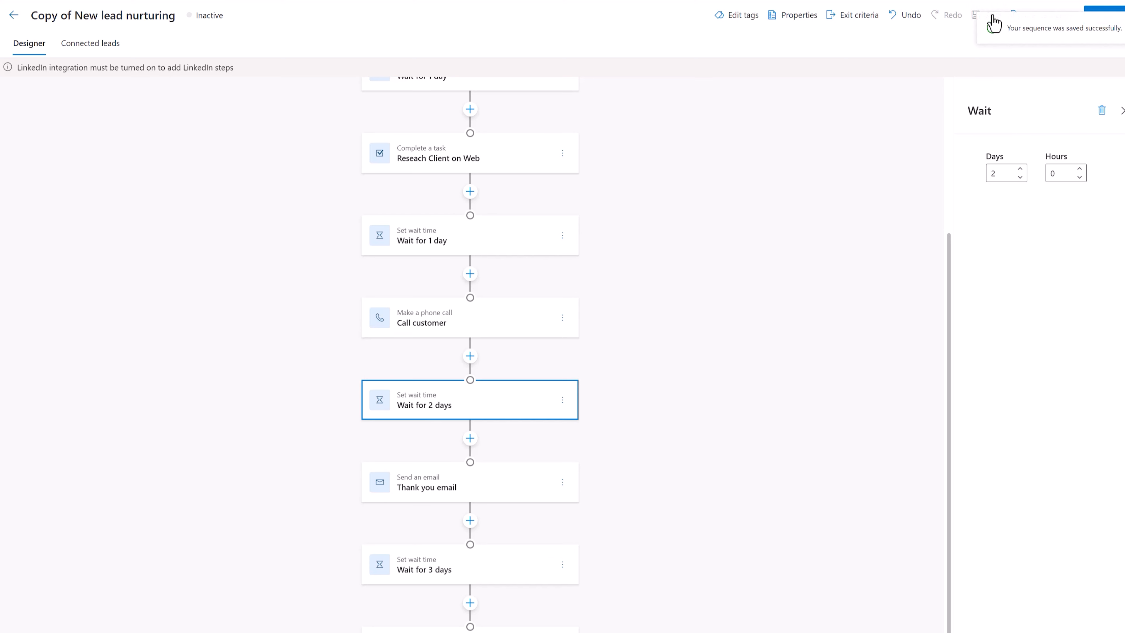